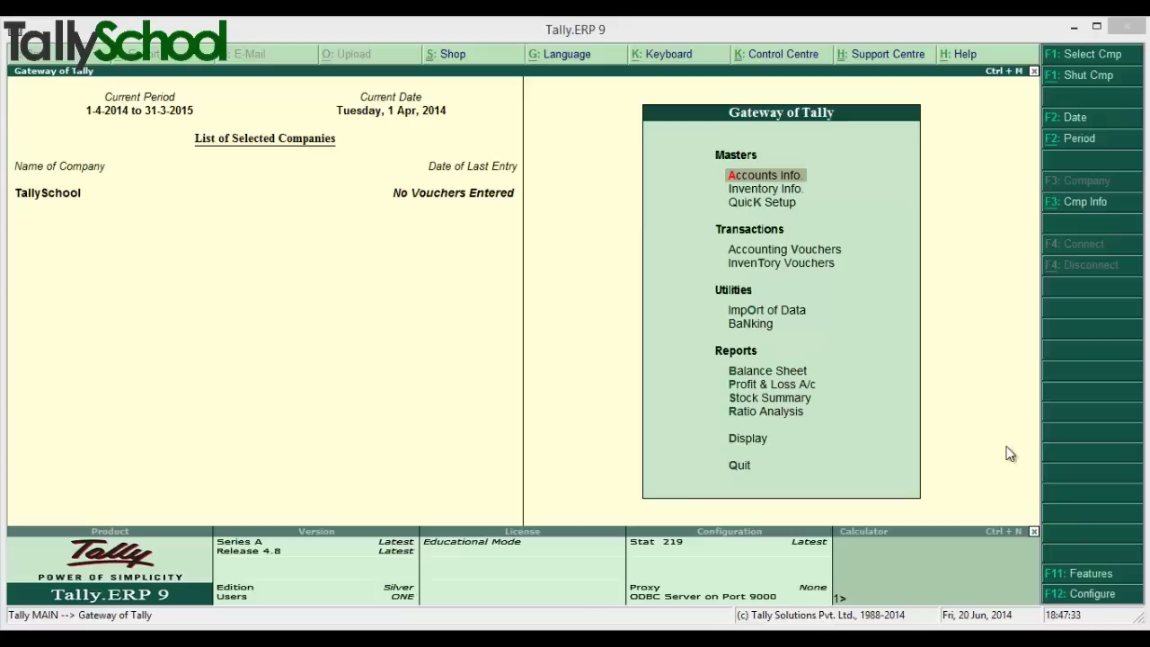
- Open the multiple-ledger display from the ledger masters under Accounts Info
{"action": "left_click", "coordinate": [945, 422]}
{"action": "key", "text": "Down"}
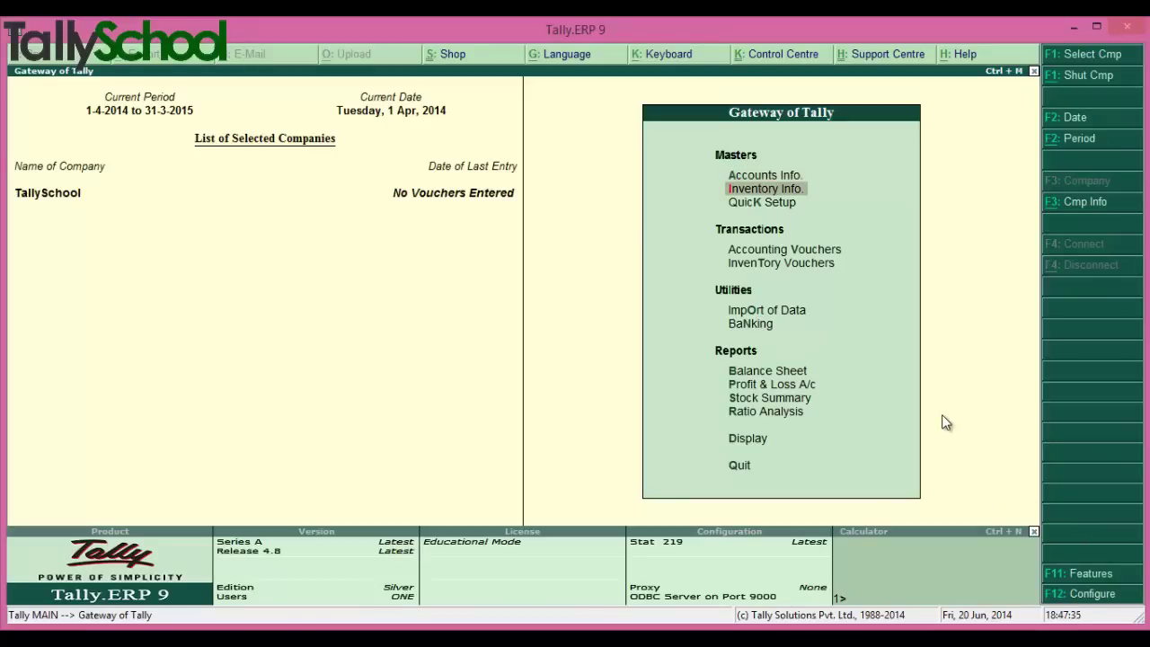
{"action": "key", "text": "Up"}
{"action": "key", "text": "Return"}
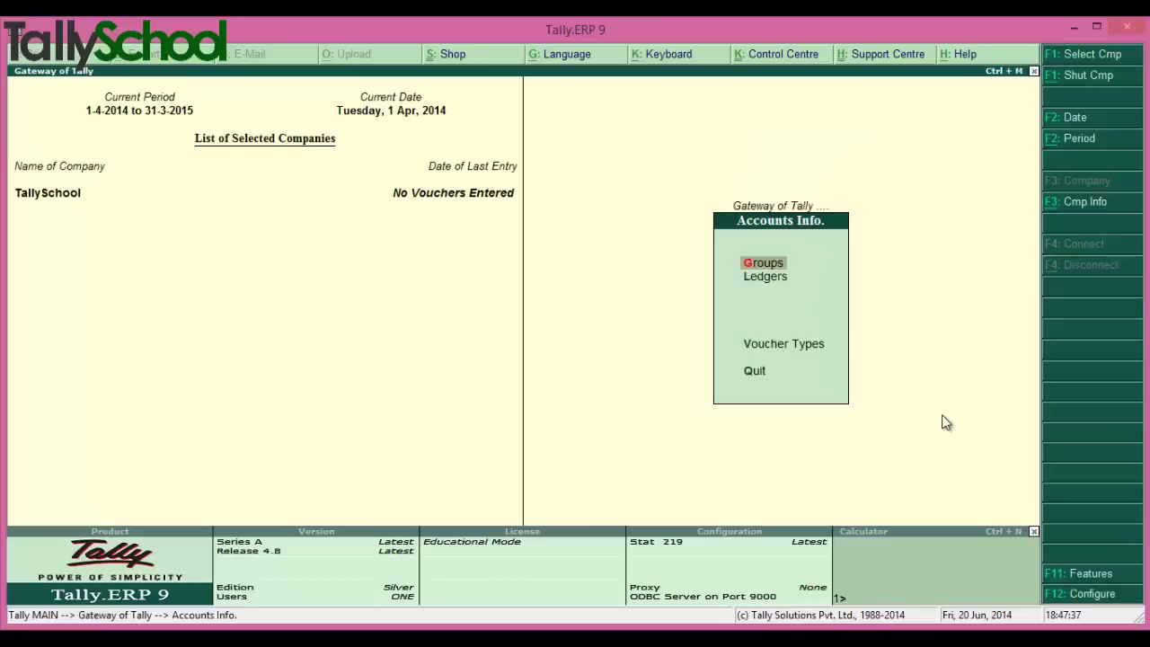
{"action": "key", "text": "Down"}
{"action": "key", "text": "Return"}
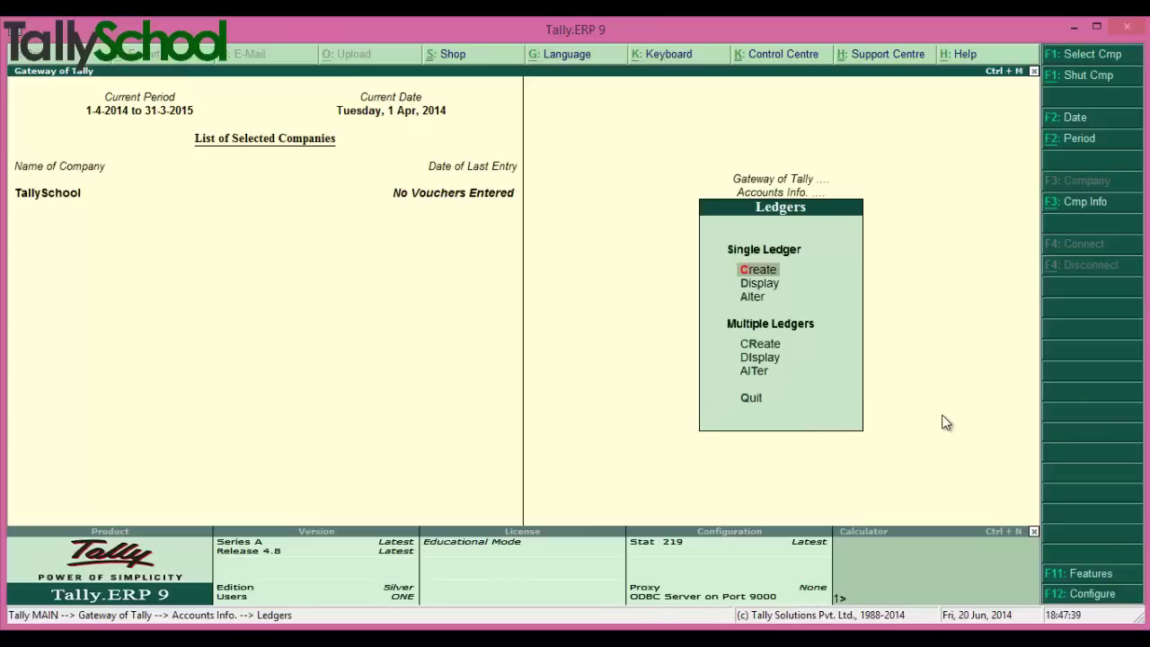
{"action": "key", "text": "Down"}
{"action": "key", "text": "Down"}
{"action": "key", "text": "Down"}
{"action": "key", "text": "Down"}
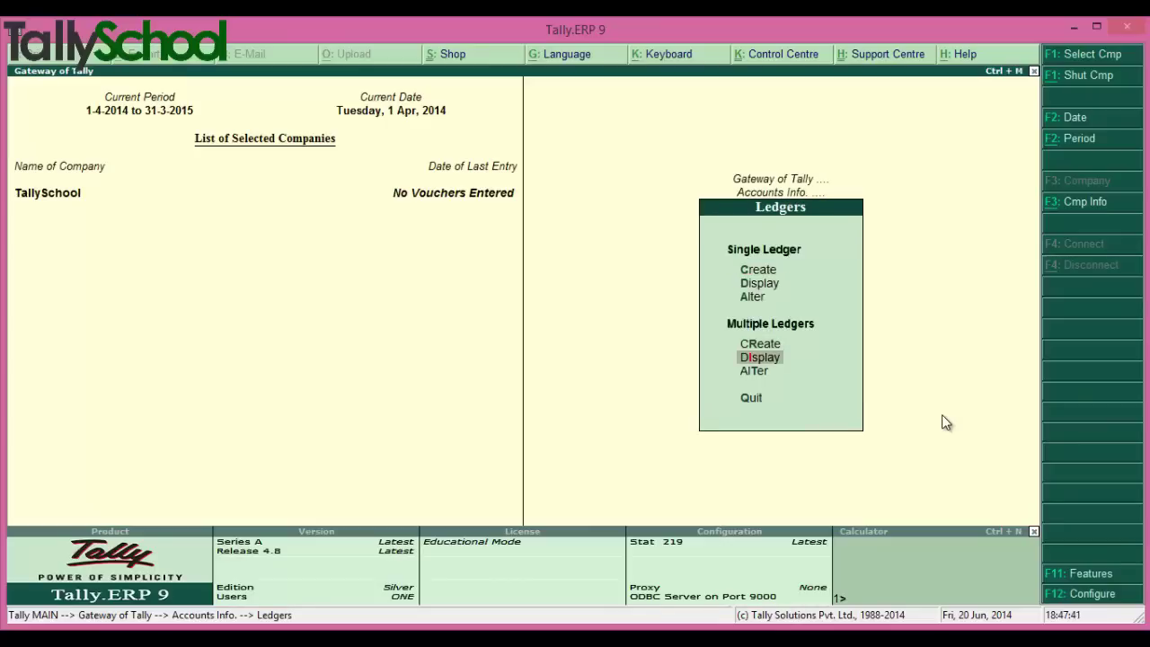
{"action": "key", "text": "Return"}
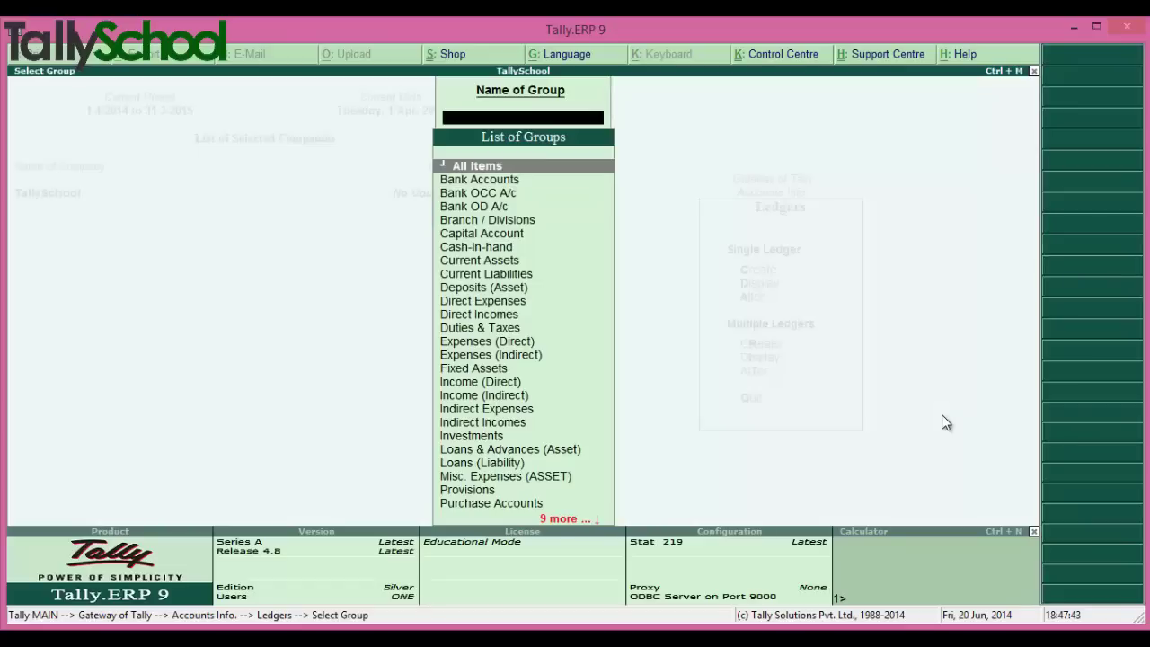
- Browse the list of groups down to Cash-in-hand
{"action": "key", "text": "Down"}
{"action": "key", "text": "Down"}
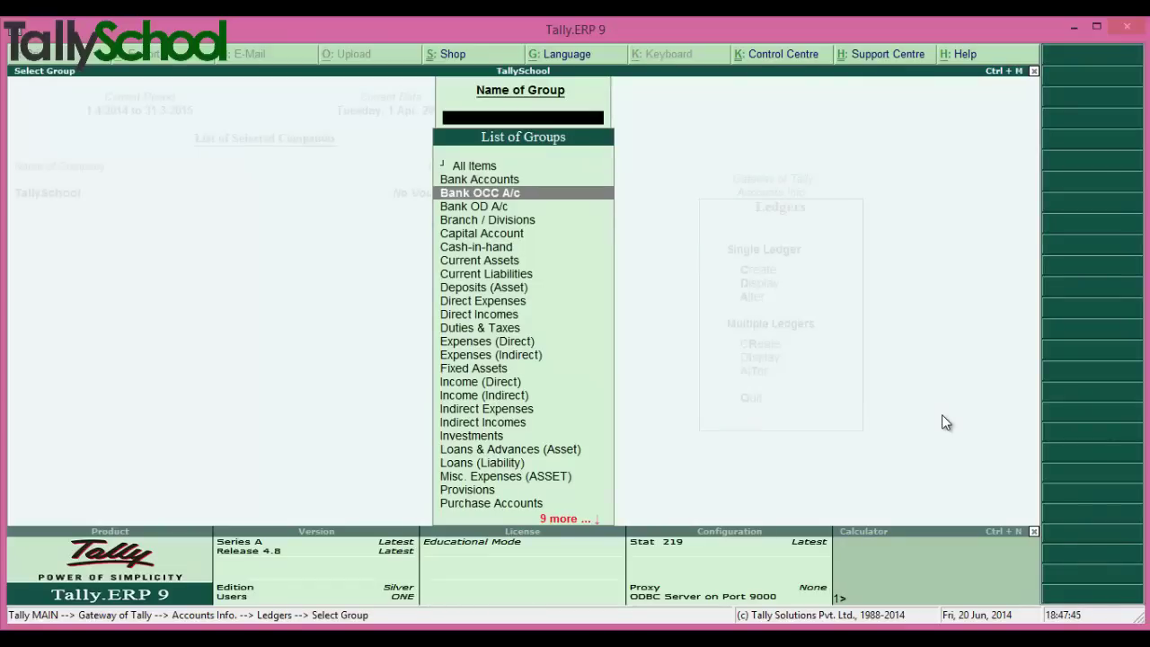
{"action": "key", "text": "Down"}
{"action": "key", "text": "Down"}
{"action": "key", "text": "Down"}
{"action": "key", "text": "Down"}
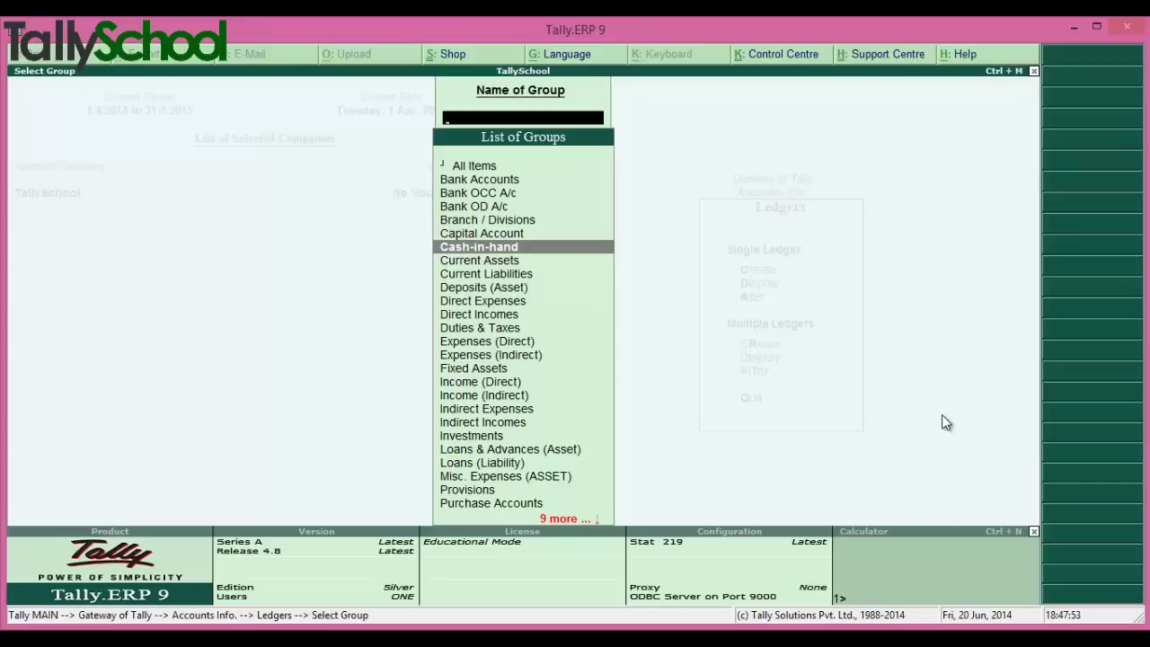
- Leave the group selection, return to the Gateway of Tally and open the Balance Sheet
{"action": "key", "text": "Escape"}
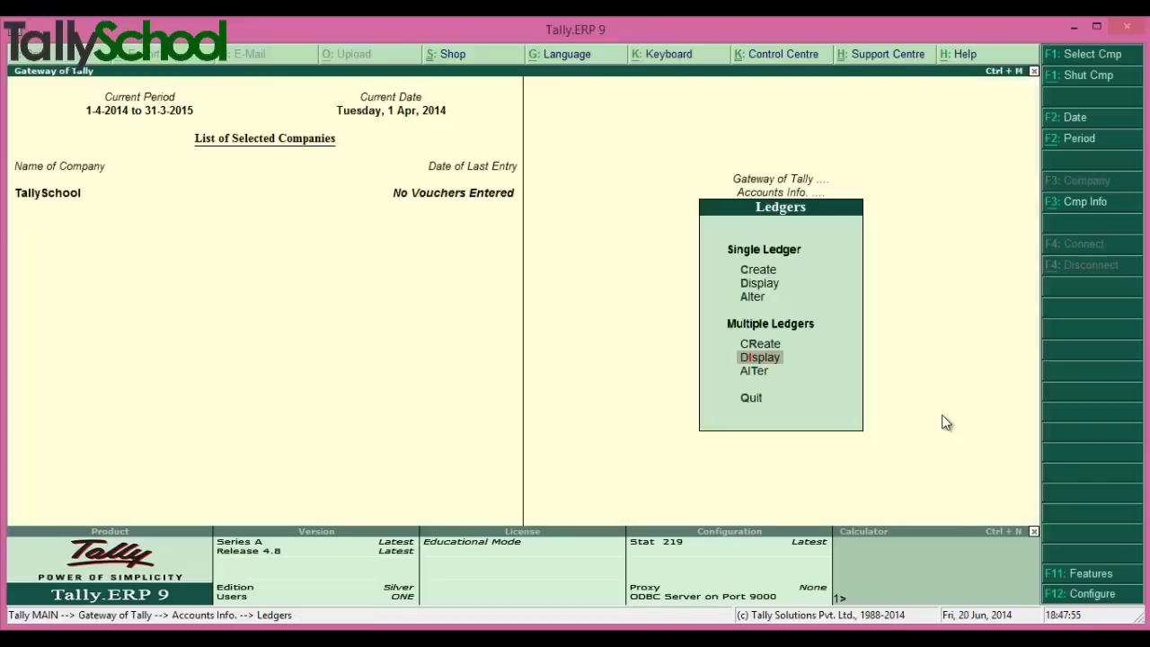
{"action": "key", "text": "Escape"}
{"action": "key", "text": "Escape"}
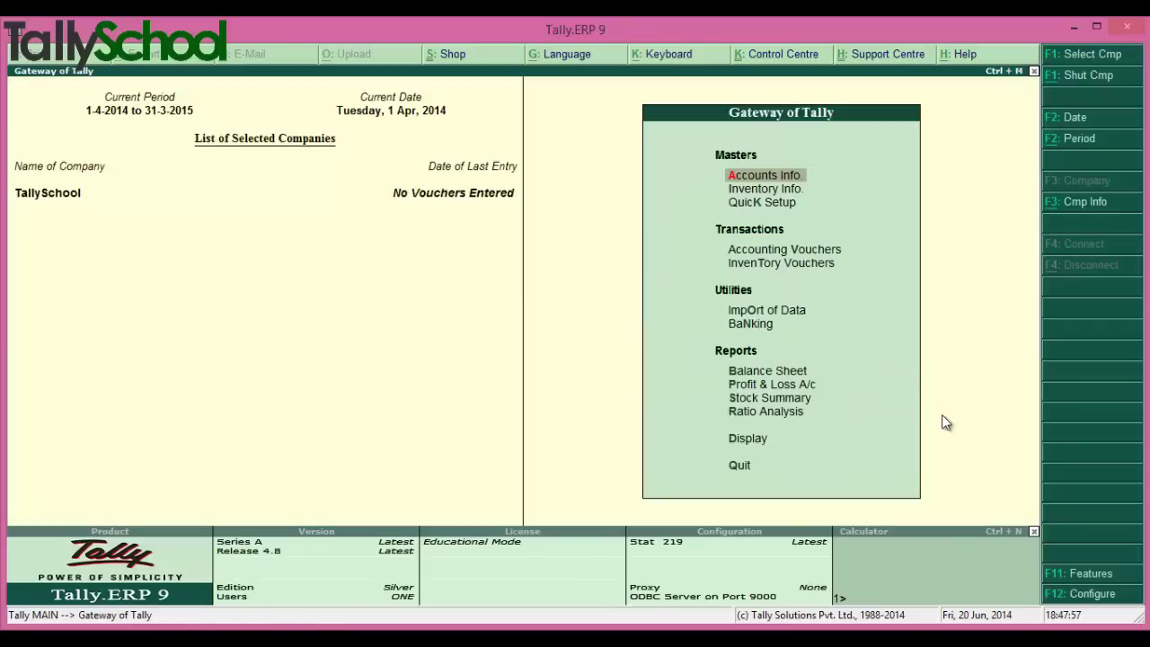
{"action": "key", "text": "Down"}
{"action": "key", "text": "Down"}
{"action": "key", "text": "Down"}
{"action": "key", "text": "Down"}
{"action": "key", "text": "Down"}
{"action": "key", "text": "Down"}
{"action": "key", "text": "Down"}
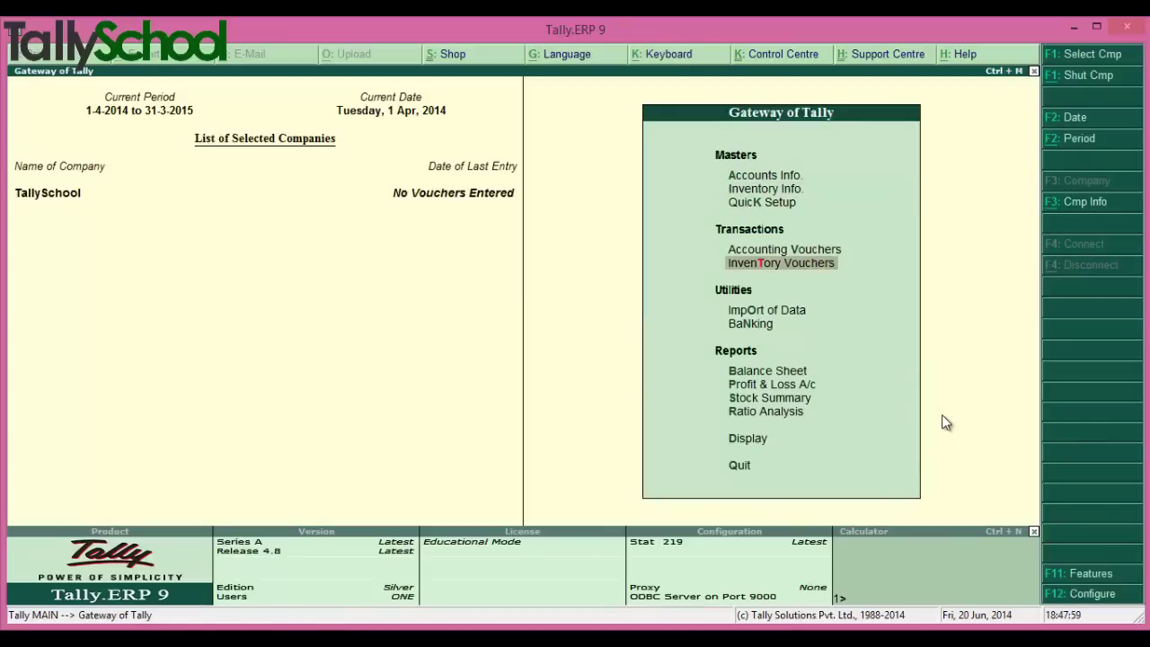
{"action": "key", "text": "Return"}
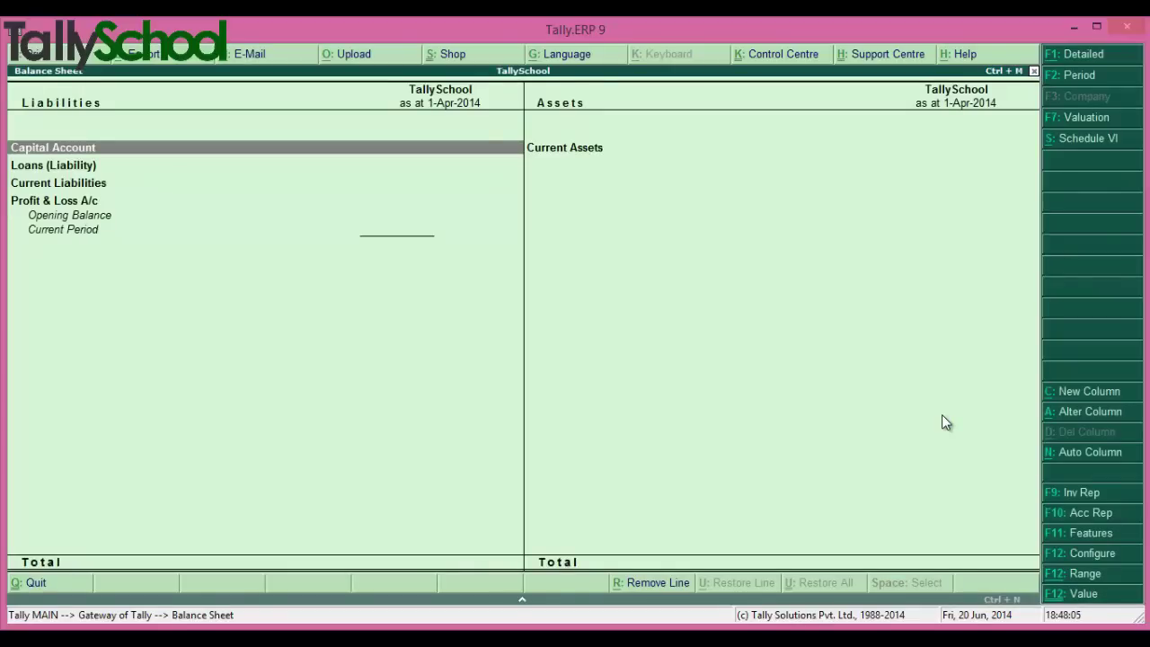
- Close the Balance Sheet and reopen the group selection for displaying multiple ledgers
{"action": "key", "text": "Escape"}
{"action": "key", "text": "Up"}
{"action": "key", "text": "Up"}
{"action": "key", "text": "Up"}
{"action": "key", "text": "Up"}
{"action": "key", "text": "Up"}
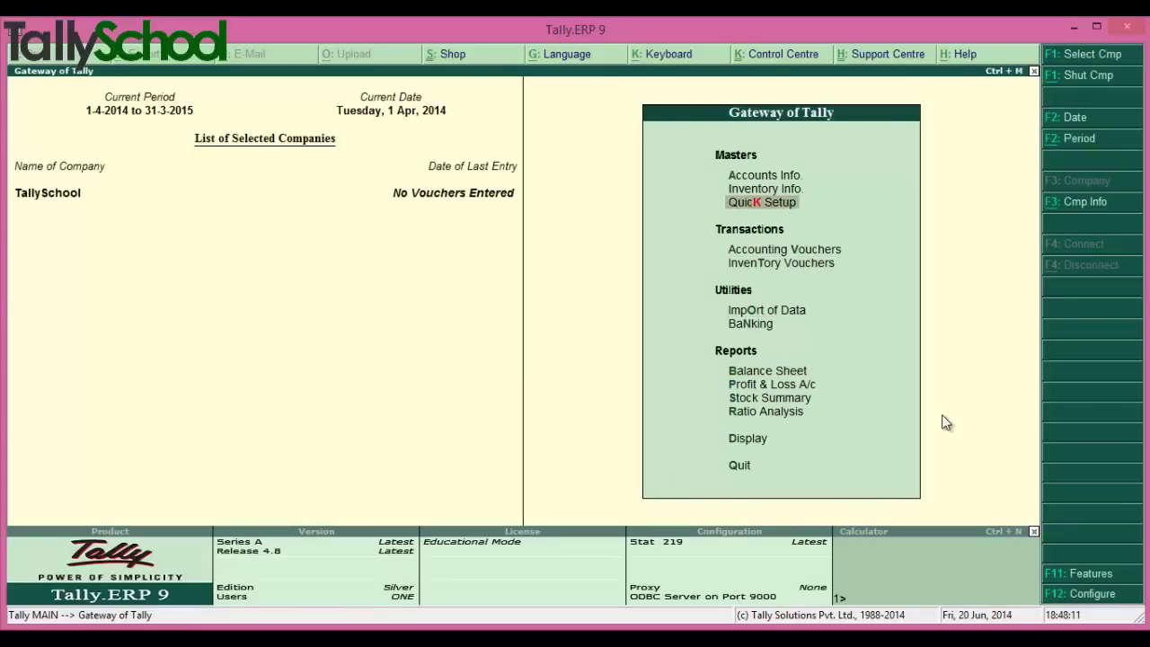
{"action": "key", "text": "Up"}
{"action": "key", "text": "Up"}
{"action": "key", "text": "Return"}
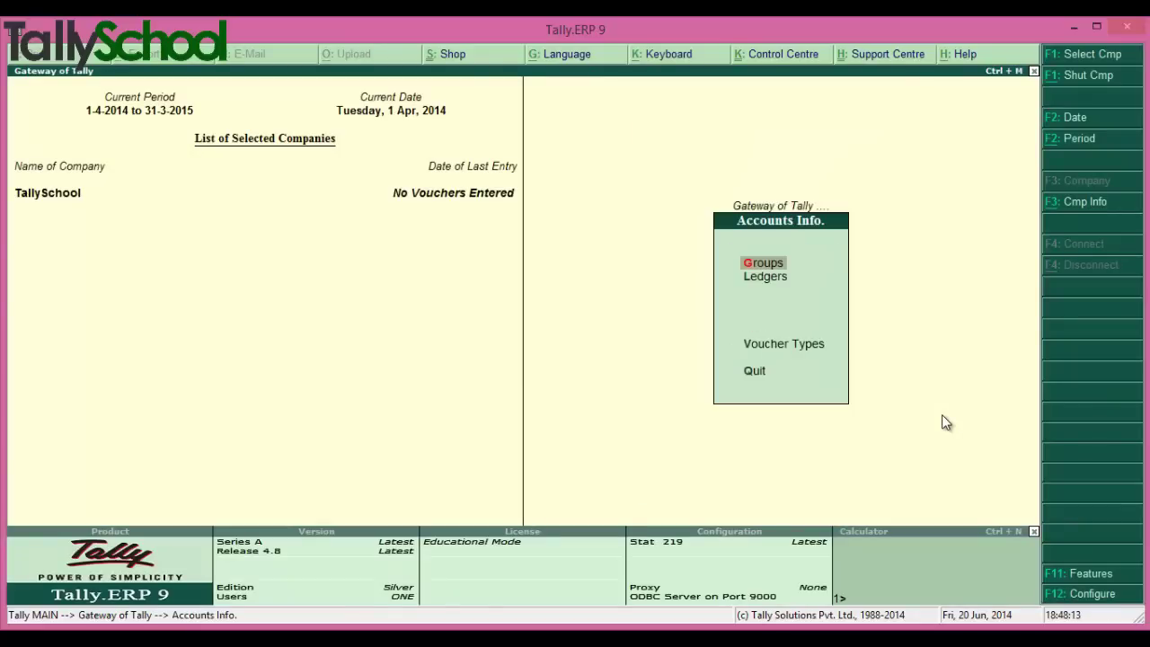
{"action": "key", "text": "Down"}
{"action": "key", "text": "Return"}
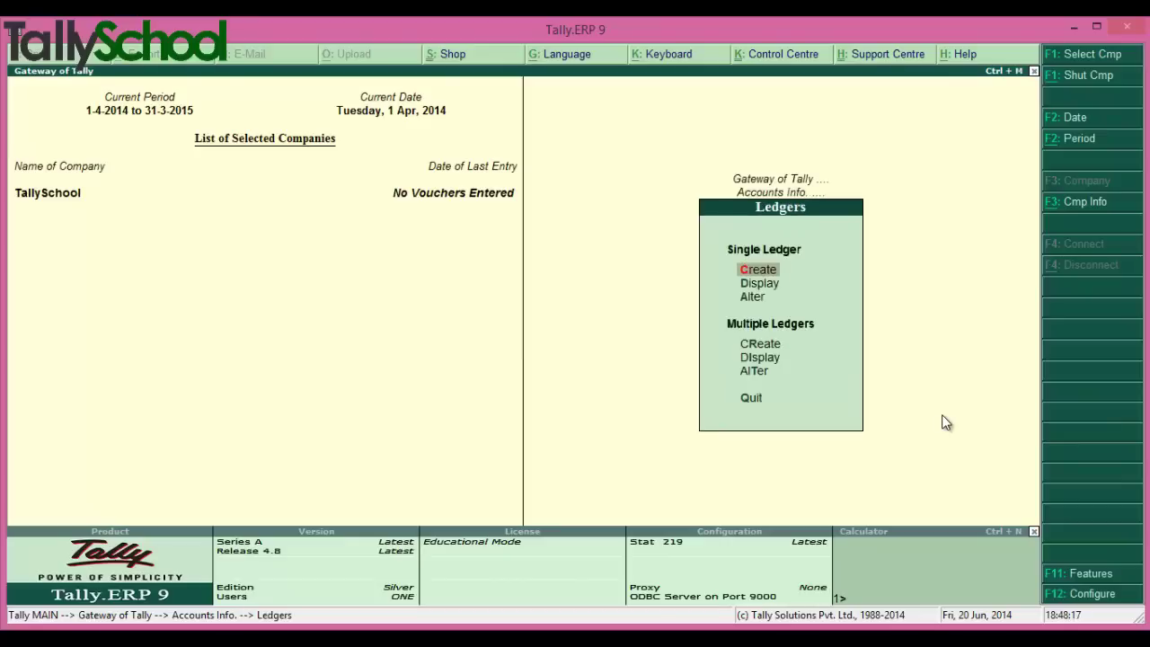
{"action": "key", "text": "Return"}
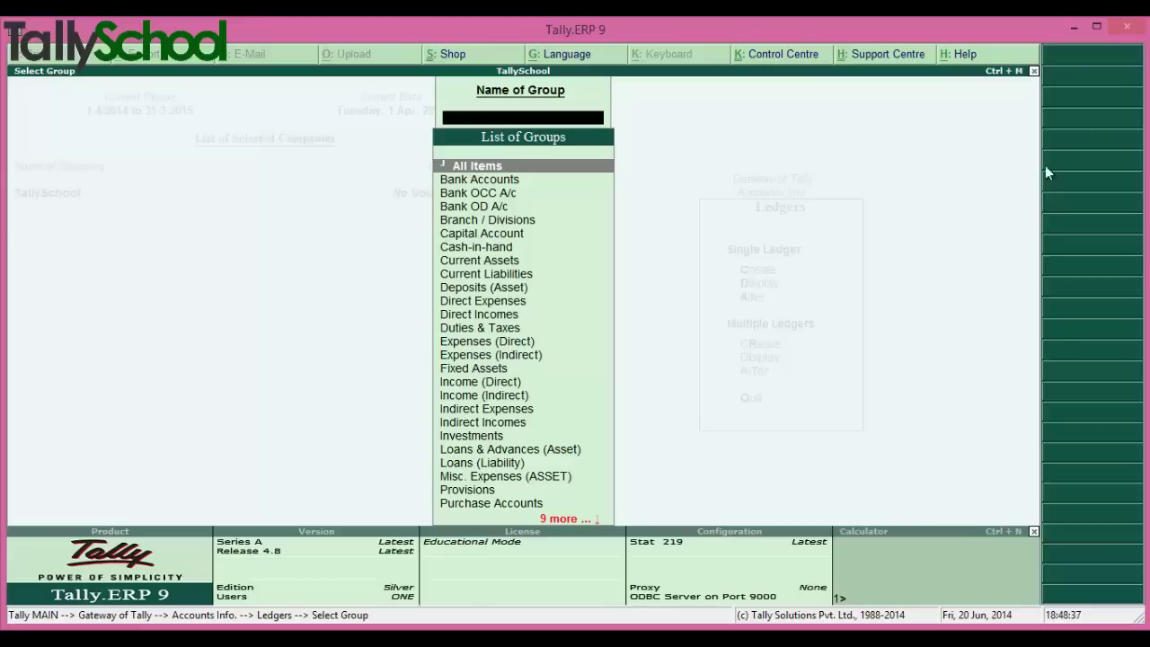
- Minimize the current window and launch a second Tally.ERP 9 instance in Educational Mode, using Silver Edition Mode (Single User)
{"action": "left_click", "coordinate": [1075, 27]}
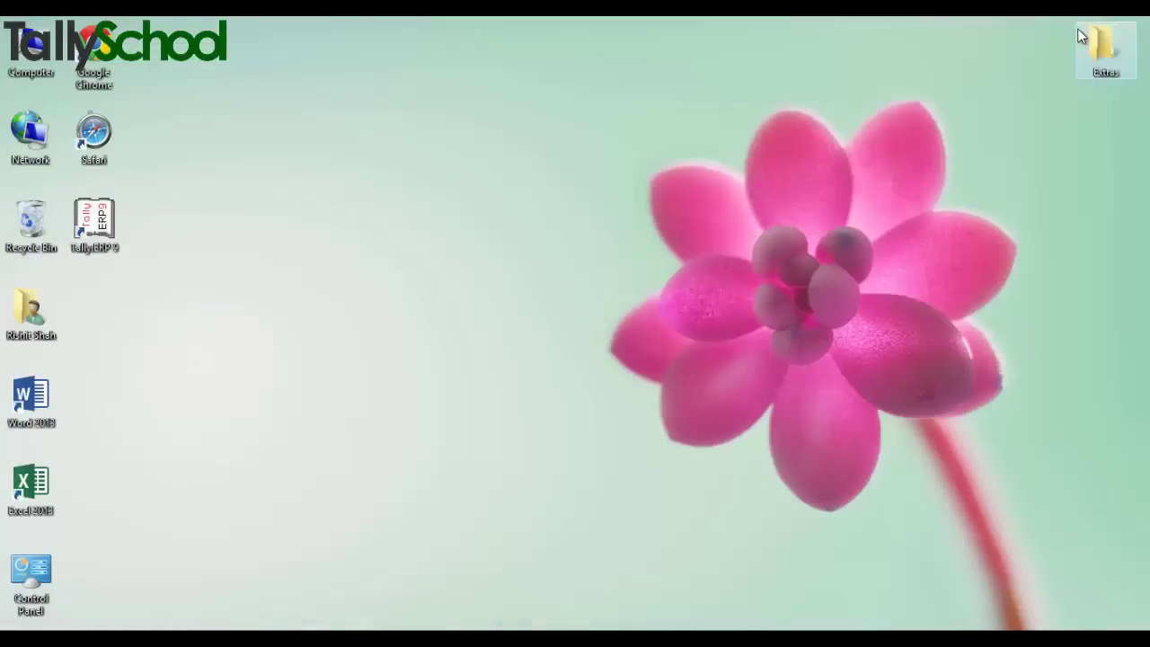
{"action": "double_click", "coordinate": [98, 225]}
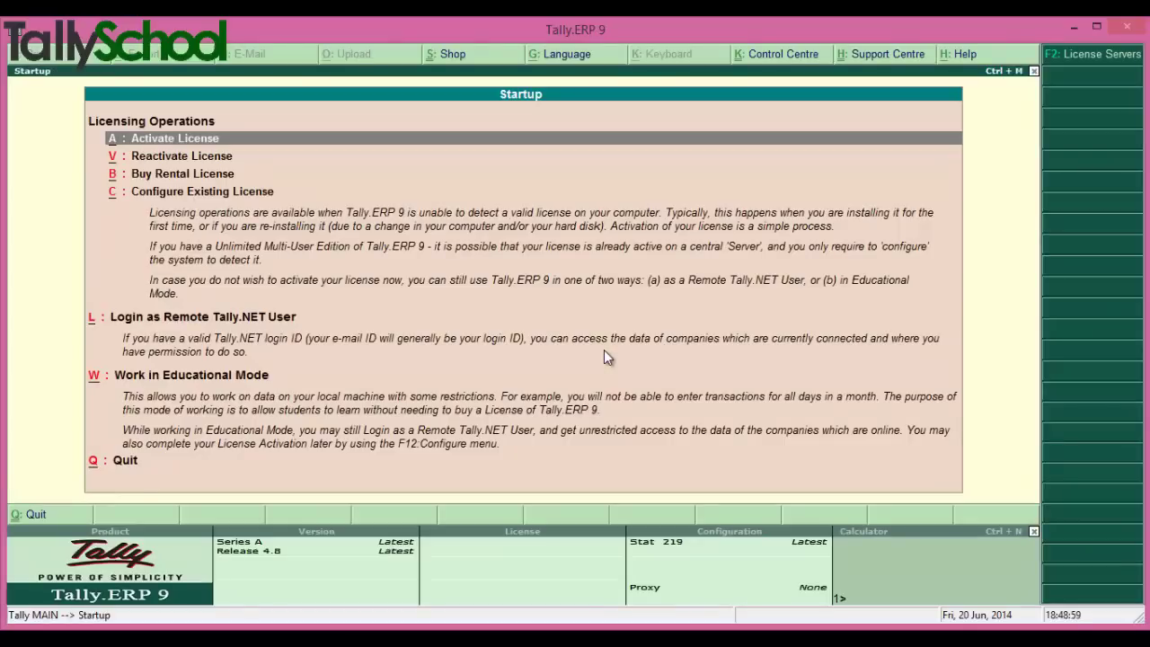
{"action": "key", "text": "w"}
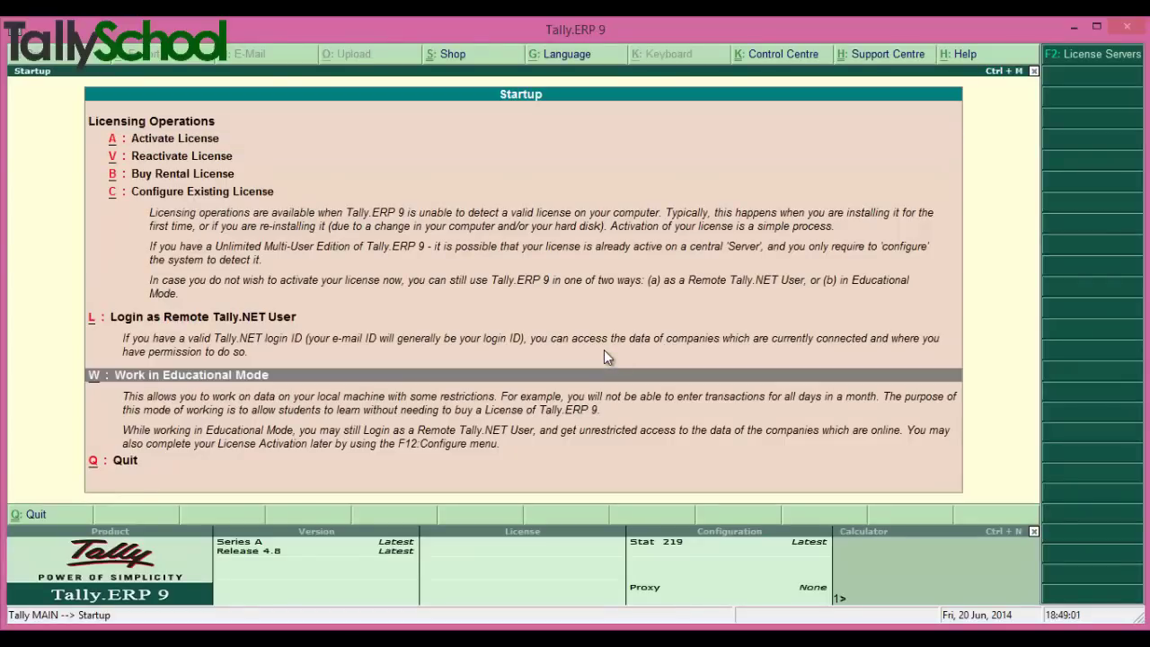
{"action": "key", "text": "Return"}
{"action": "key", "text": "Down"}
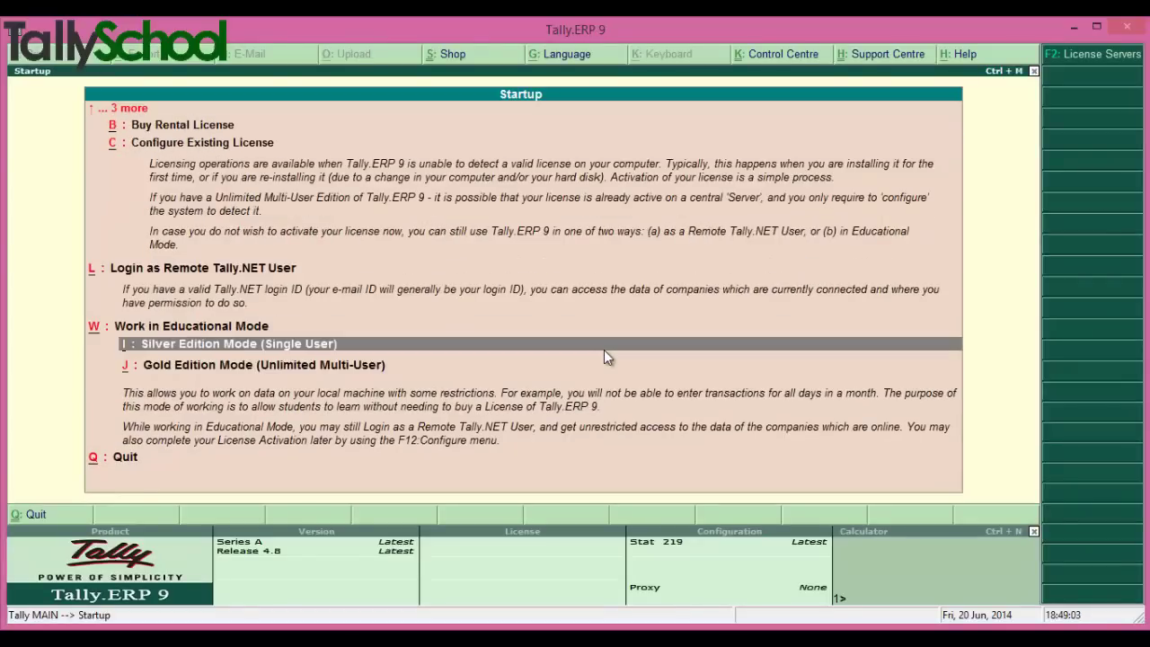
{"action": "key", "text": "Return"}
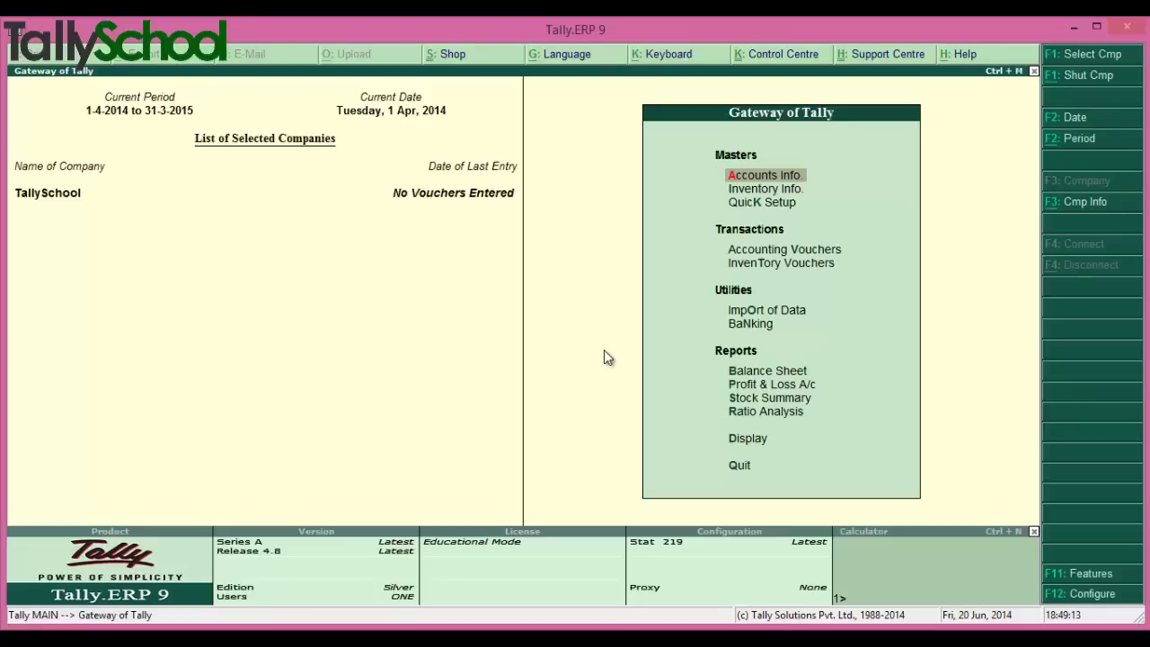
- Open the group selection for displaying multiple ledgers in the second Tally instance
{"action": "key", "text": "Return"}
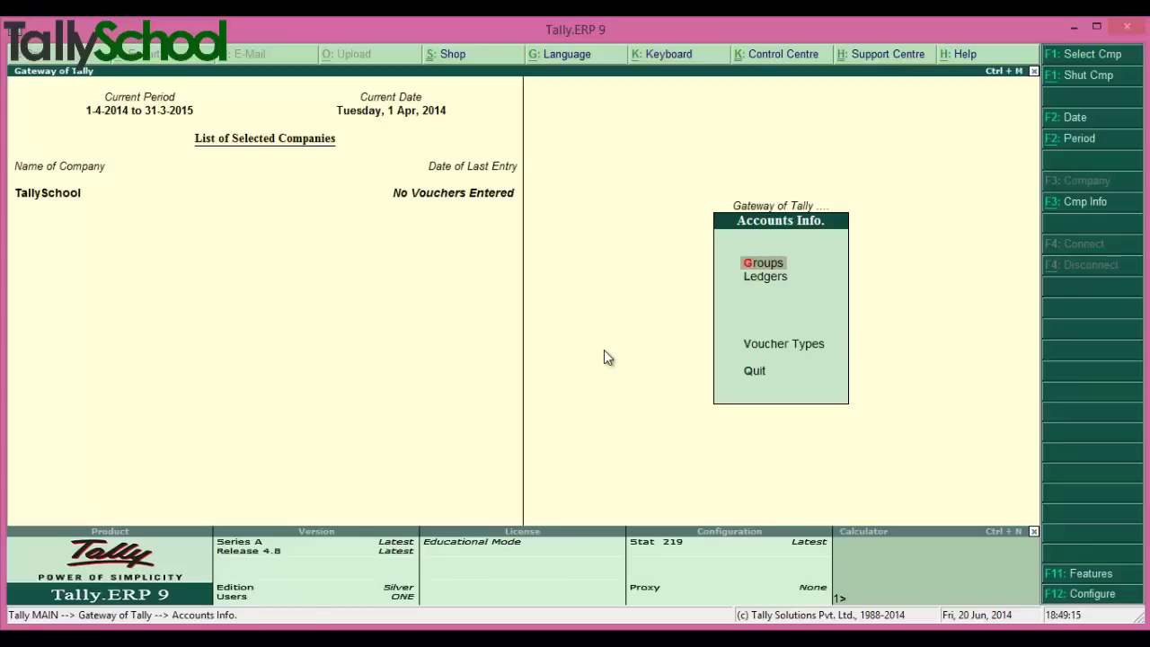
{"action": "key", "text": "Down"}
{"action": "key", "text": "Return"}
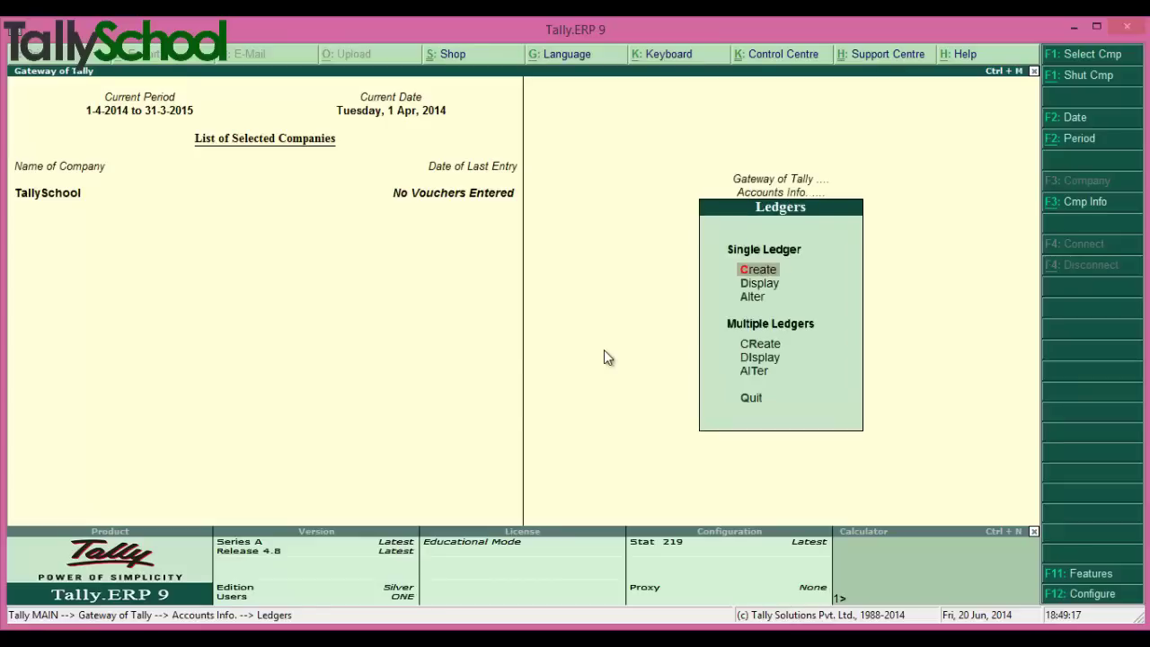
{"action": "key", "text": "Down"}
{"action": "key", "text": "Down"}
{"action": "key", "text": "Down"}
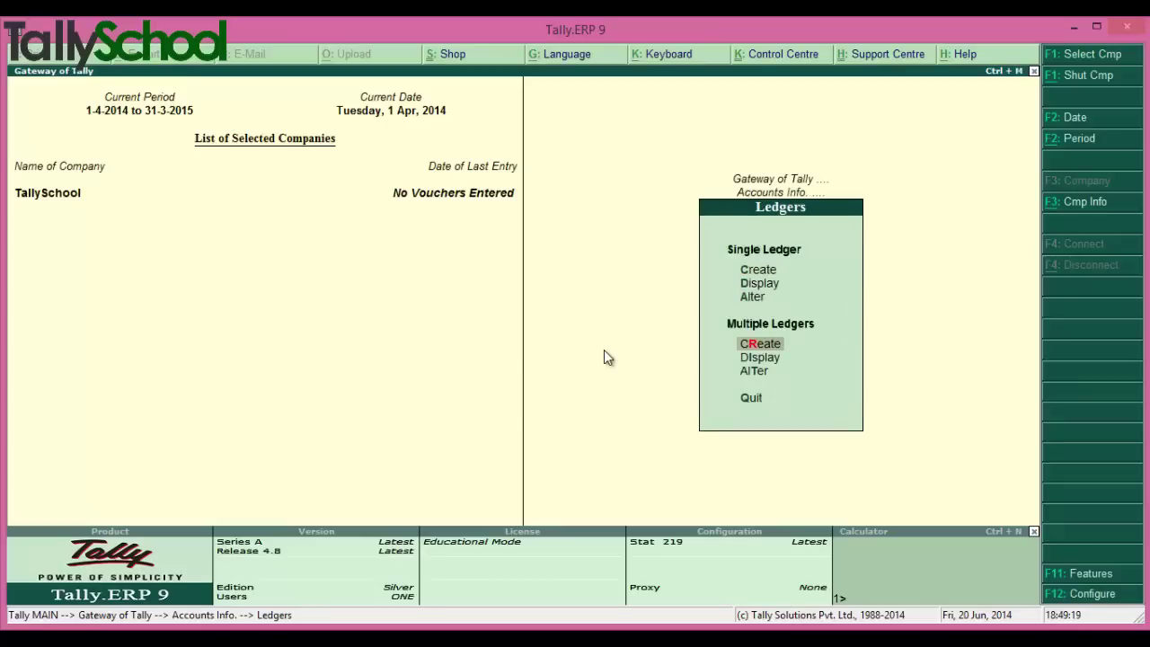
{"action": "key", "text": "Down"}
{"action": "key", "text": "Return"}
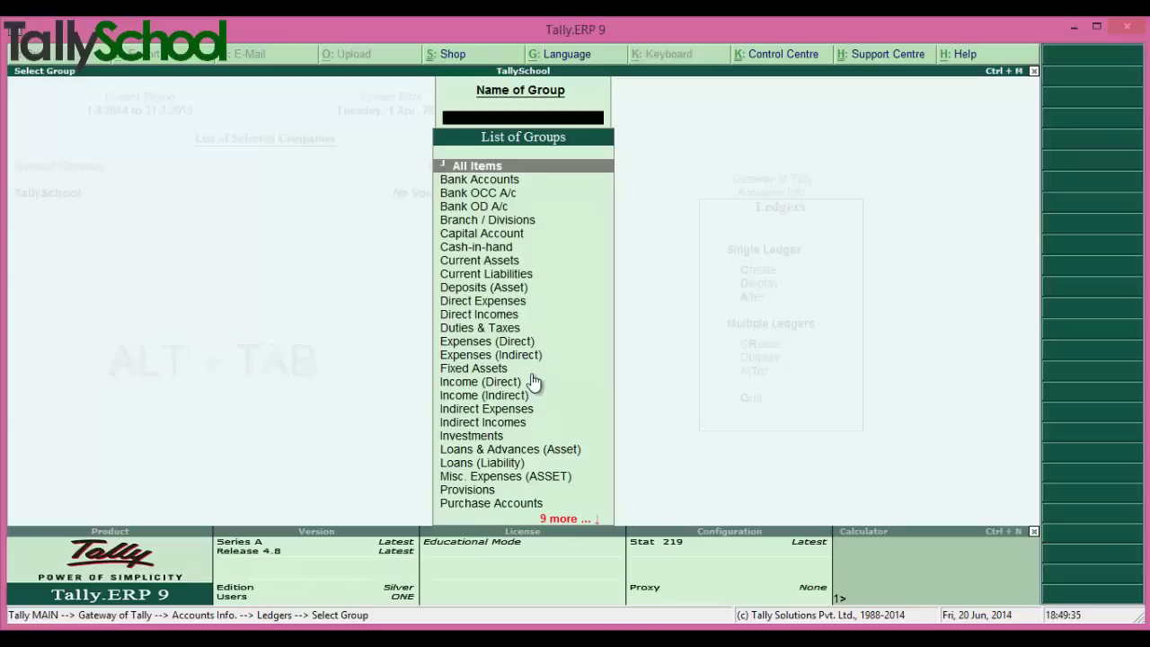
- Switch to the first Tally.ERP 9 window, return to its Gateway and open the Balance Sheet
{"action": "key", "text": "alt+Tab"}
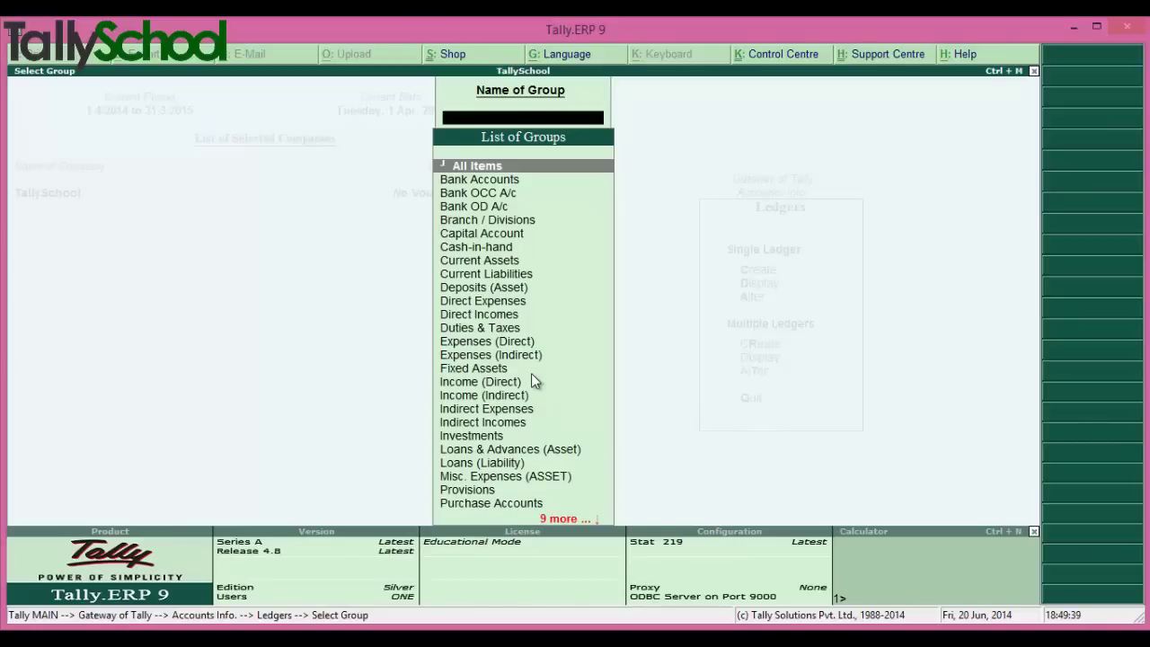
{"action": "key", "text": "Escape"}
{"action": "key", "text": "Escape"}
{"action": "key", "text": "Escape"}
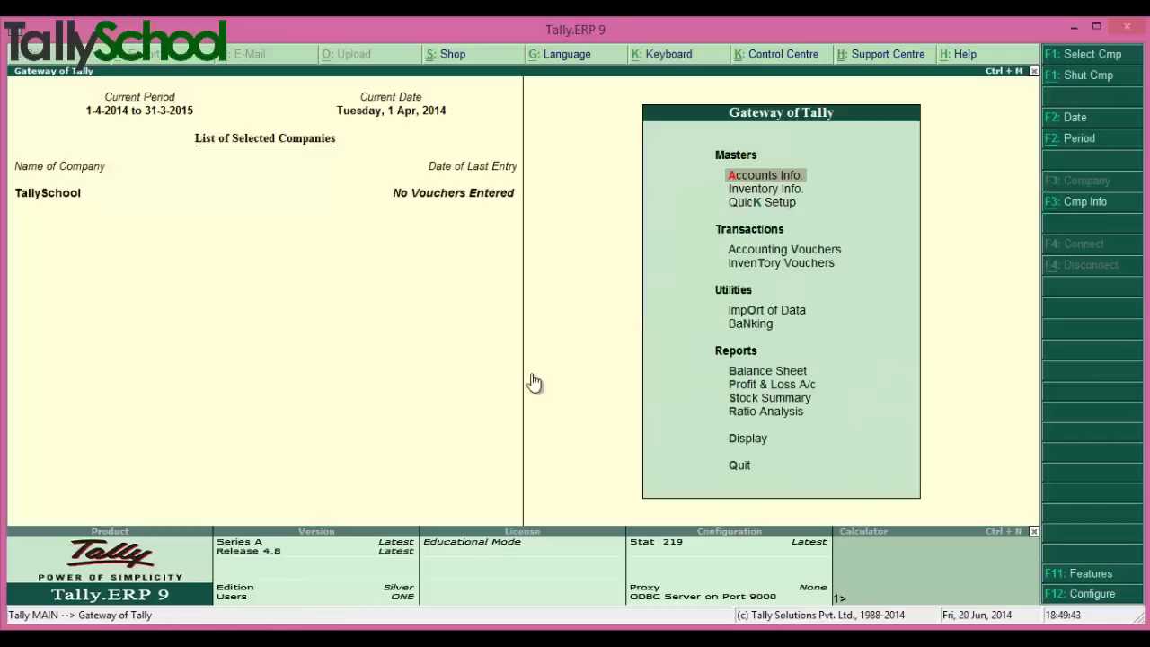
{"action": "key", "text": "b"}
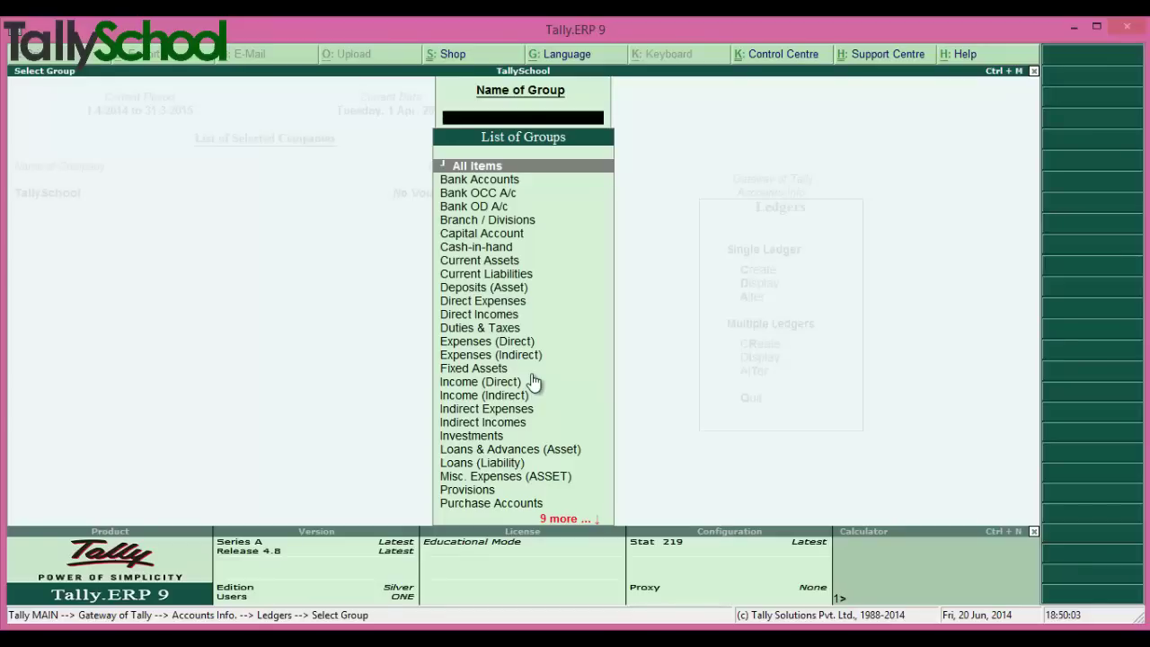
- Leave the ledger group selection and show the Balance Sheet
{"action": "key", "text": "Escape"}
{"action": "key", "text": "Escape"}
{"action": "key", "text": "Escape"}
{"action": "key", "text": "b"}
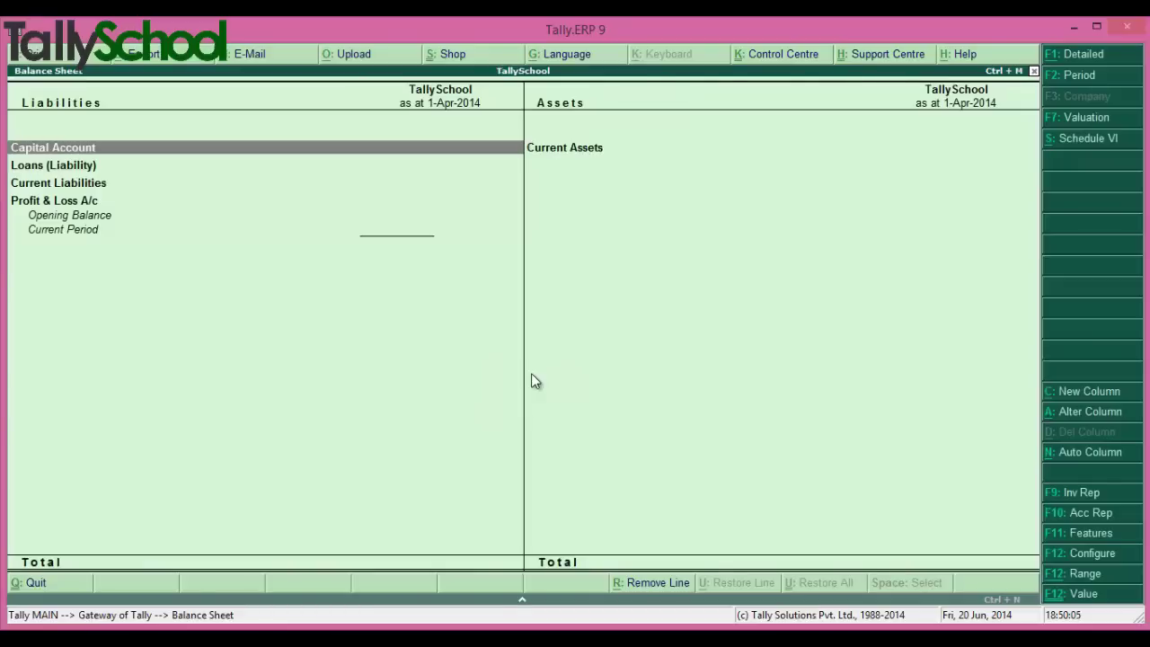
- Leave the Balance Sheet and bring up the group selection for displaying multiple ledgers
{"action": "key", "text": "Escape"}
{"action": "key", "text": "a"}
{"action": "key", "text": "l"}
{"action": "key", "text": "r"}
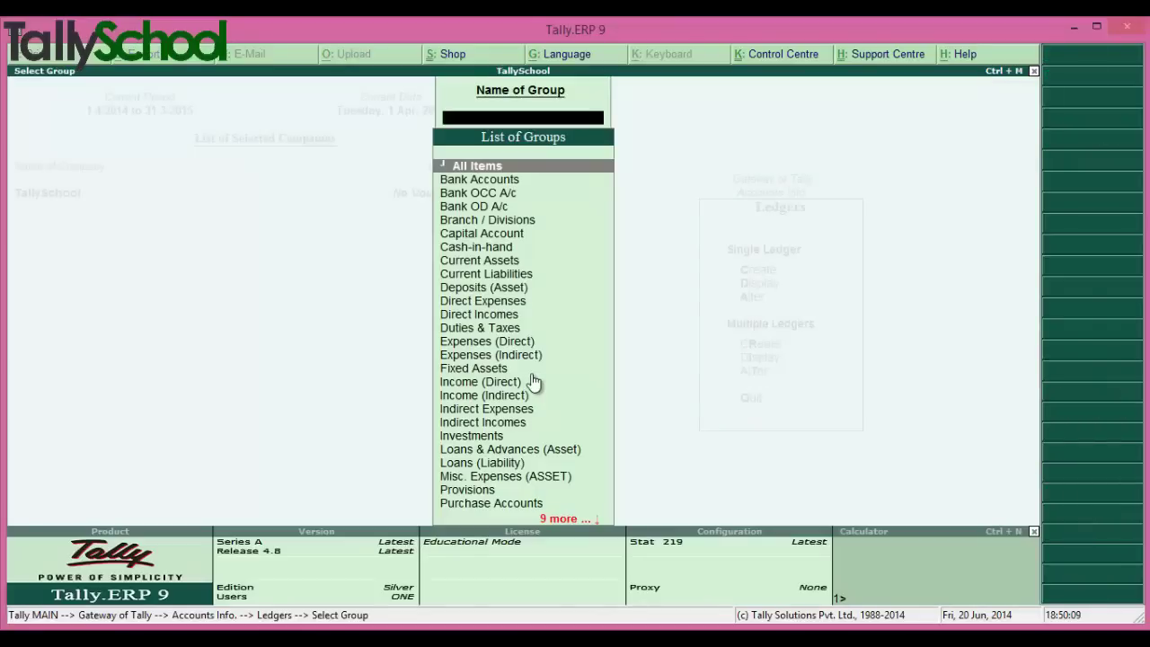
- Go from the multiple-ledger group selection back to the Balance Sheet
{"action": "key", "text": "Escape"}
{"action": "key", "text": "Escape"}
{"action": "key", "text": "Escape"}
{"action": "key", "text": "b"}
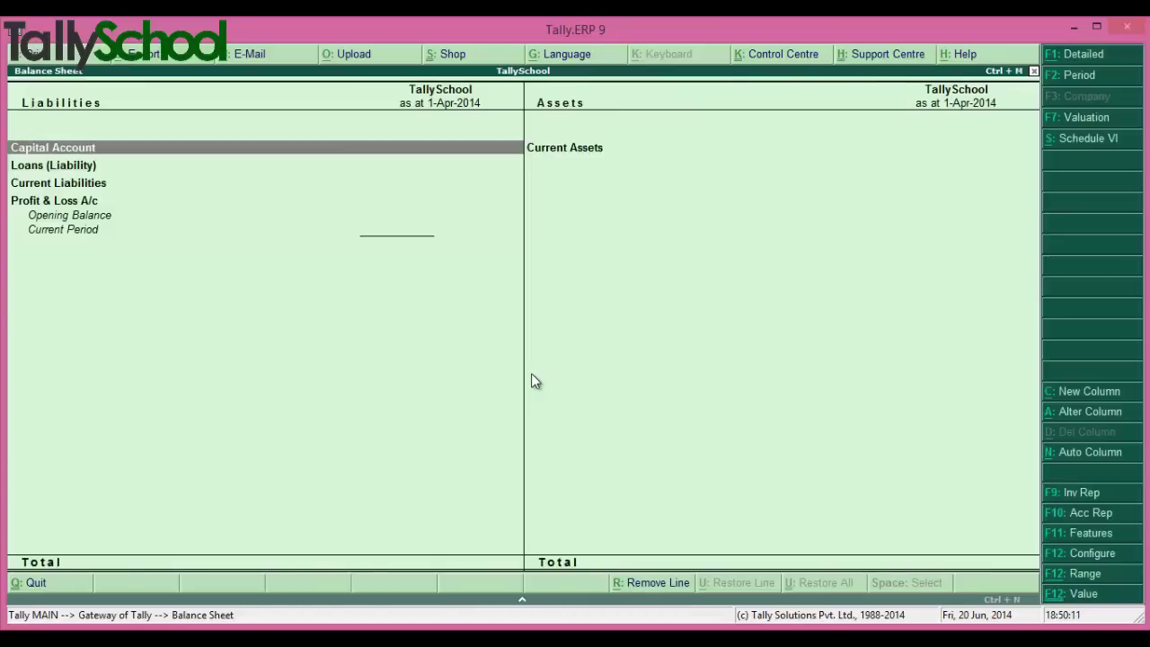